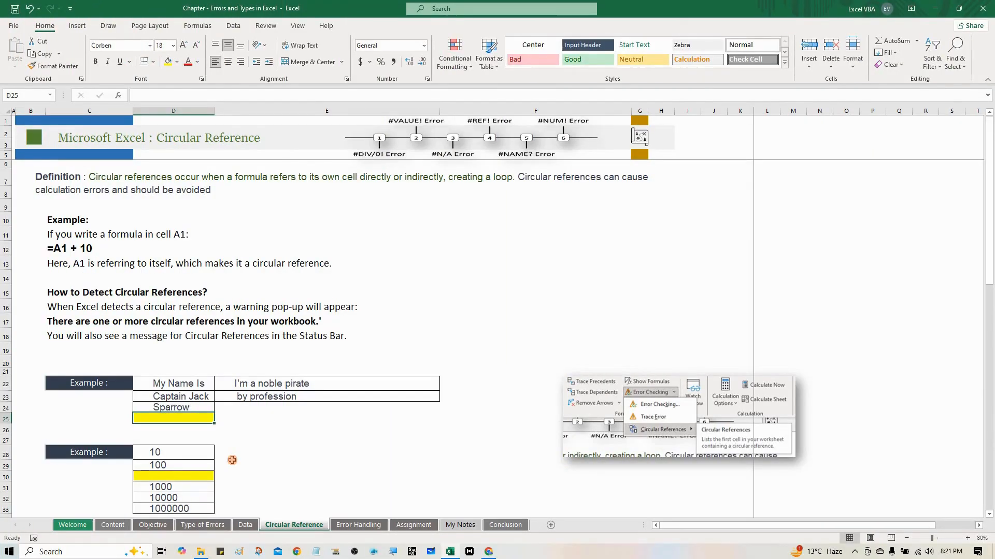
Step: Examine the text cells of the first example above the highlighted result cell D25
{"action": "type", "text": "="}
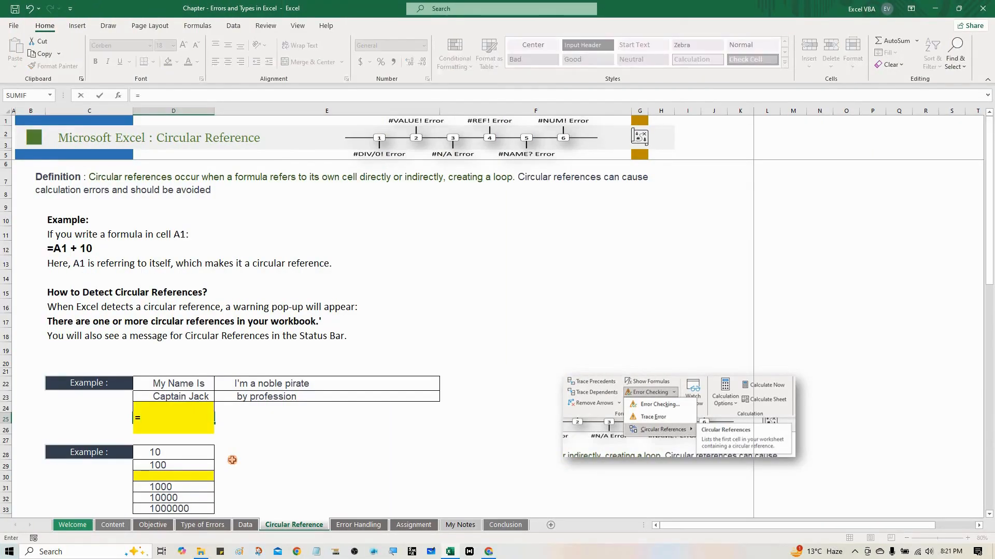
{"action": "key", "text": "Escape"}
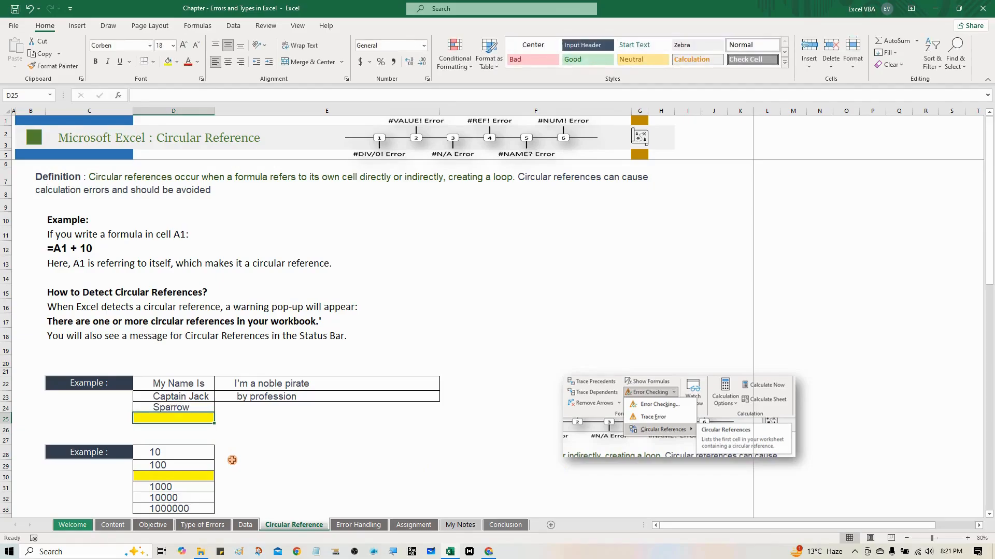
{"action": "key", "text": "Up"}
{"action": "key", "text": "Up"}
{"action": "key", "text": "Up"}
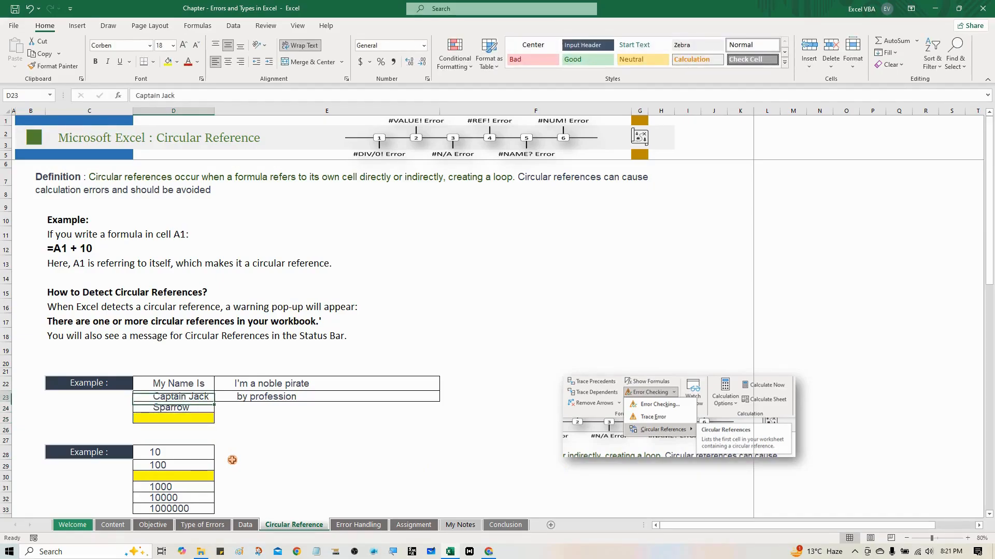
{"action": "key", "text": "ctrl+shift+Down"}
{"action": "key", "text": "ctrl+shift+Right"}
{"action": "key", "text": "Down"}
{"action": "key", "text": "Down"}
{"action": "key", "text": "Down"}
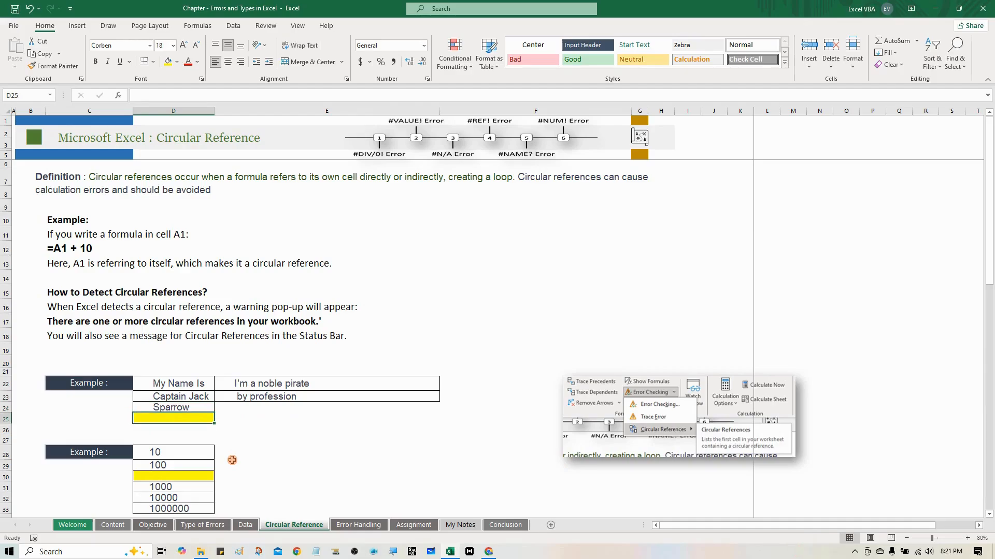
Step: Start a CONCAT formula in D25 with D22, D23 and D24 as its first three arguments
{"action": "type", "text": "=conc"}
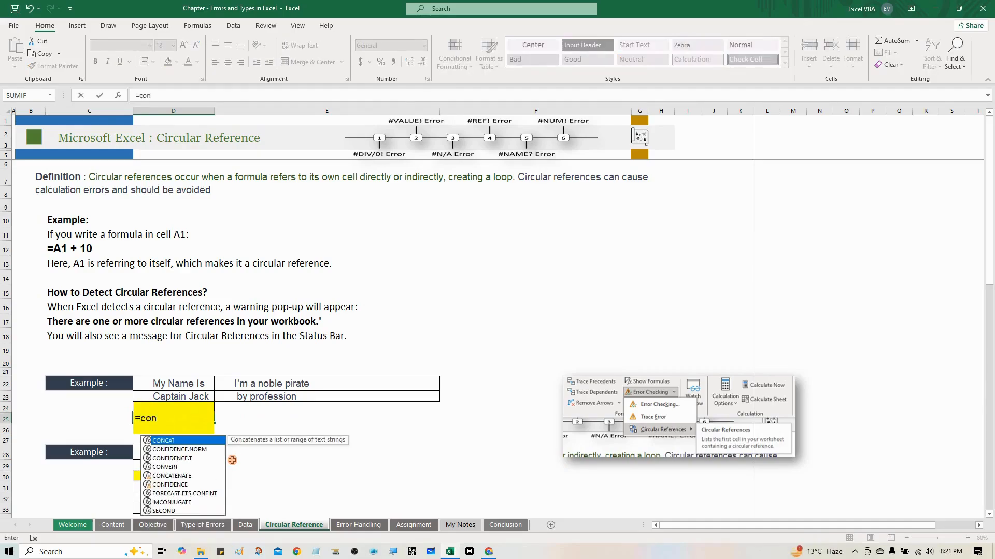
{"action": "key", "text": "Tab"}
{"action": "key", "text": "Up"}
{"action": "key", "text": "Up"}
{"action": "key", "text": "Up"}
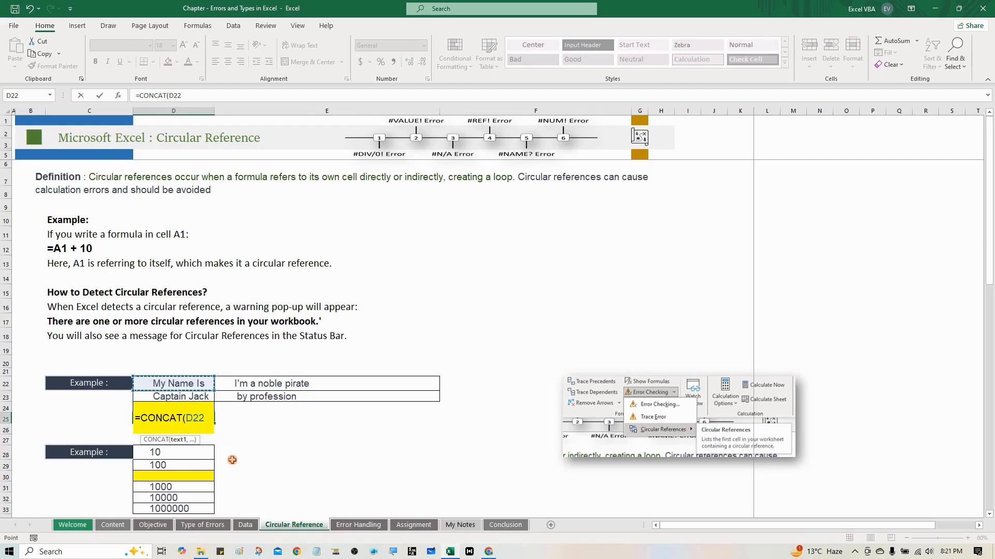
{"action": "type", "text": ","}
{"action": "key", "text": "Up"}
{"action": "key", "text": "Up"}
{"action": "type", "text": ","}
{"action": "key", "text": "Up"}
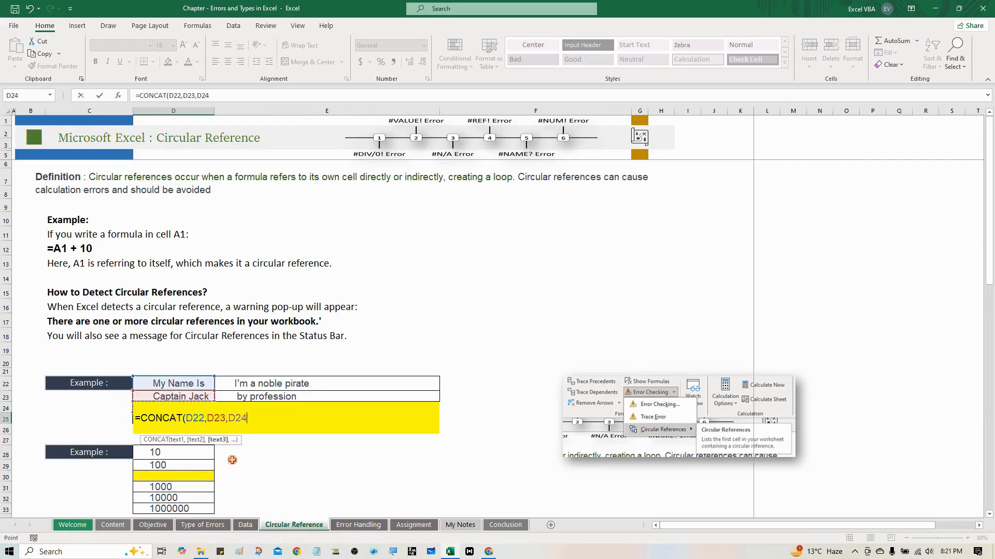
Step: Add E22 and E23 as the last arguments of the CONCAT formula and enter it in D25
{"action": "type", "text": ","}
{"action": "key", "text": "Up"}
{"action": "key", "text": "Up"}
{"action": "key", "text": "Up"}
{"action": "key", "text": "Right"}
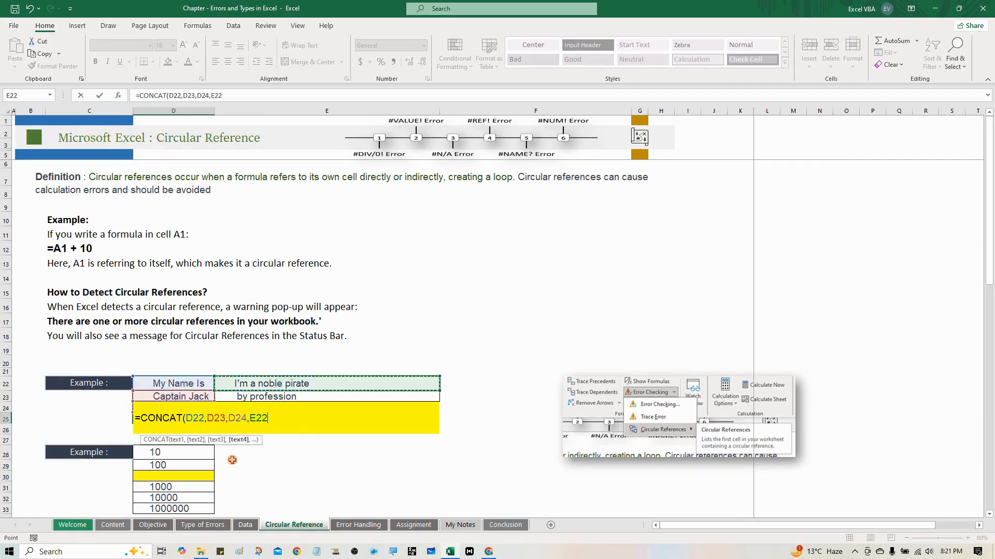
{"action": "type", "text": ","}
{"action": "key", "text": "Up"}
{"action": "key", "text": "Up"}
{"action": "key", "text": "Right"}
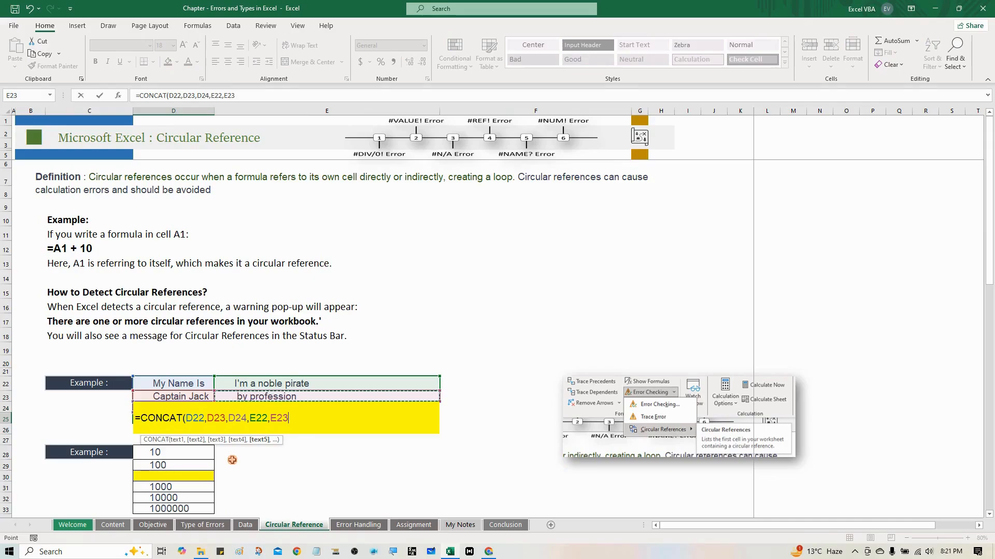
{"action": "type", "text": ")"}
{"action": "key", "text": "ctrl+Return"}
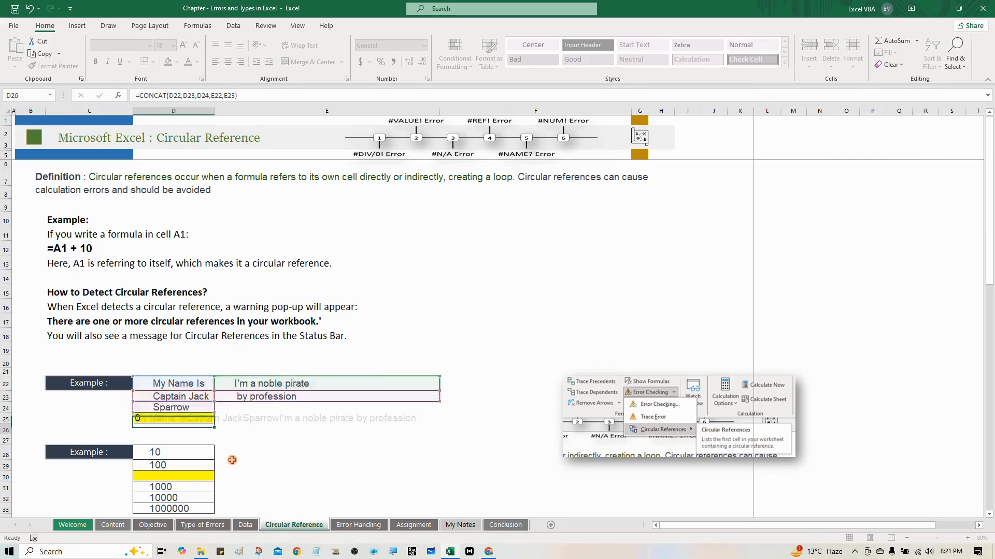
Step: Extend the D25 formula to =CONCAT(D22,D23,D24,E22,E23,D25) so it refers to its own cell, and dismiss the circular reference warning
{"action": "key", "text": "F2"}
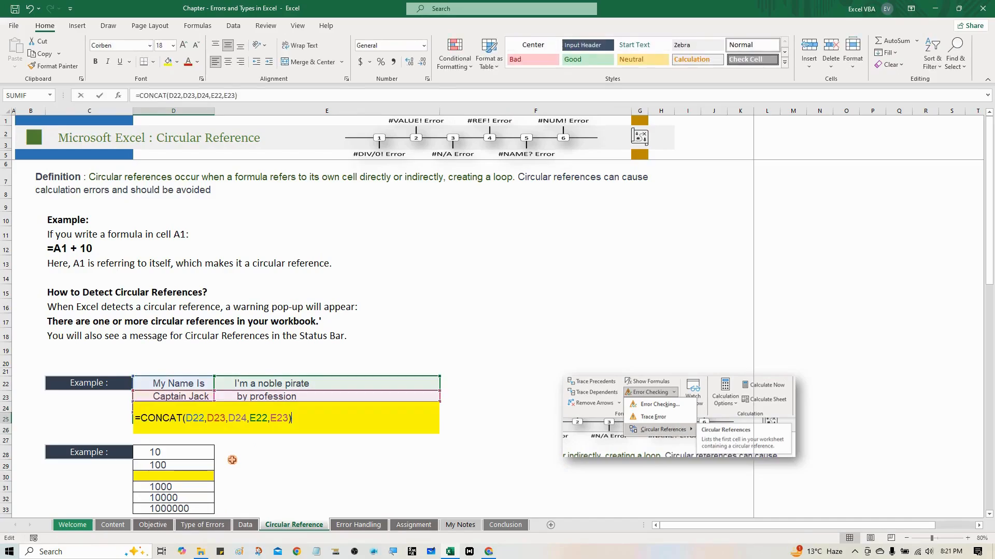
{"action": "type", "text": ","}
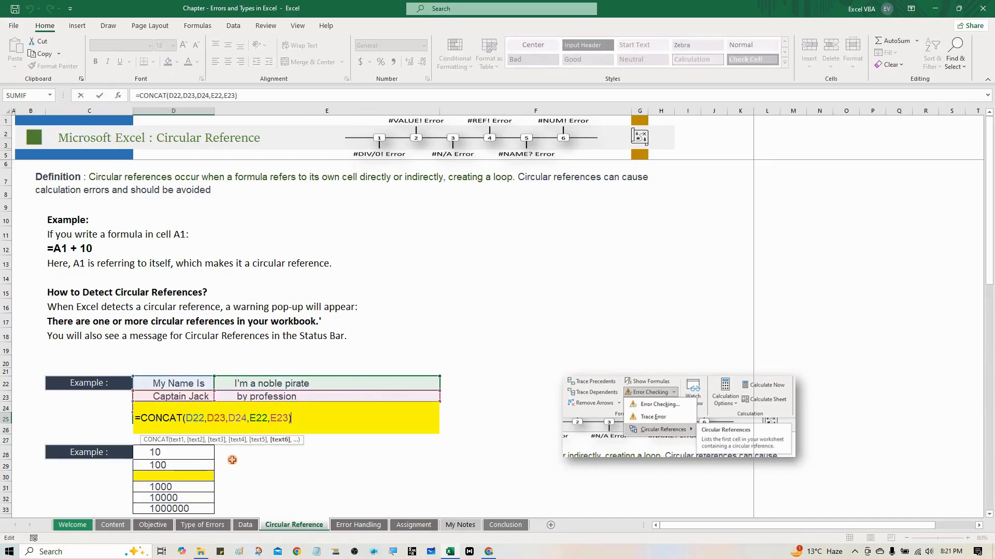
{"action": "key", "text": "Right"}
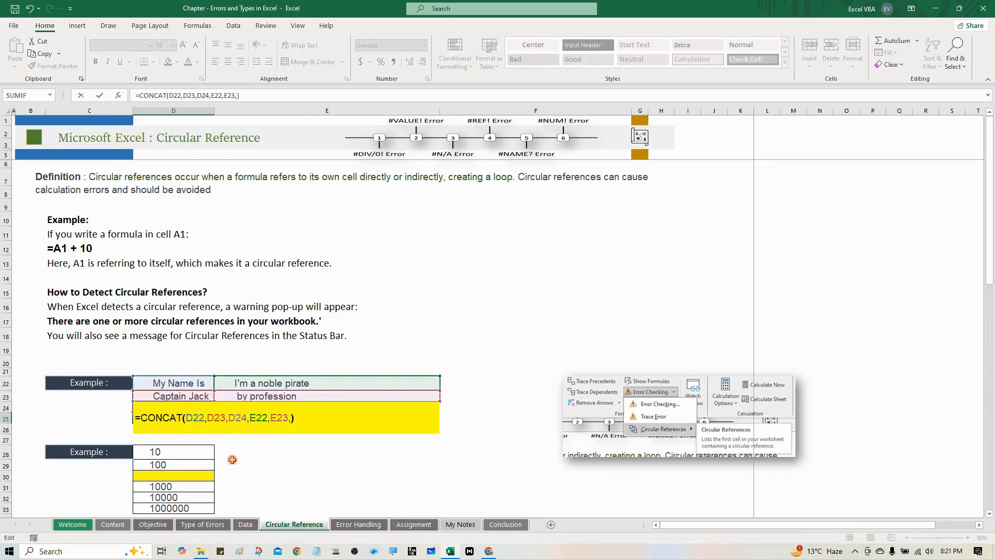
{"action": "key", "text": "Down"}
{"action": "key", "text": "Left"}
{"action": "key", "text": "F2"}
{"action": "key", "text": "Down"}
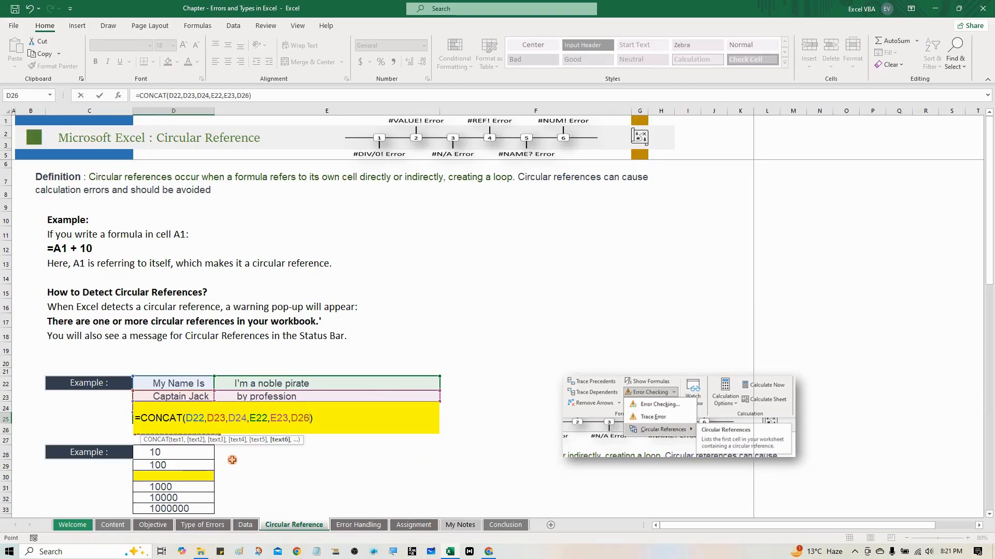
{"action": "key", "text": "Up"}
{"action": "key", "text": "Up"}
{"action": "key", "text": "Down"}
{"action": "key", "text": "Return"}
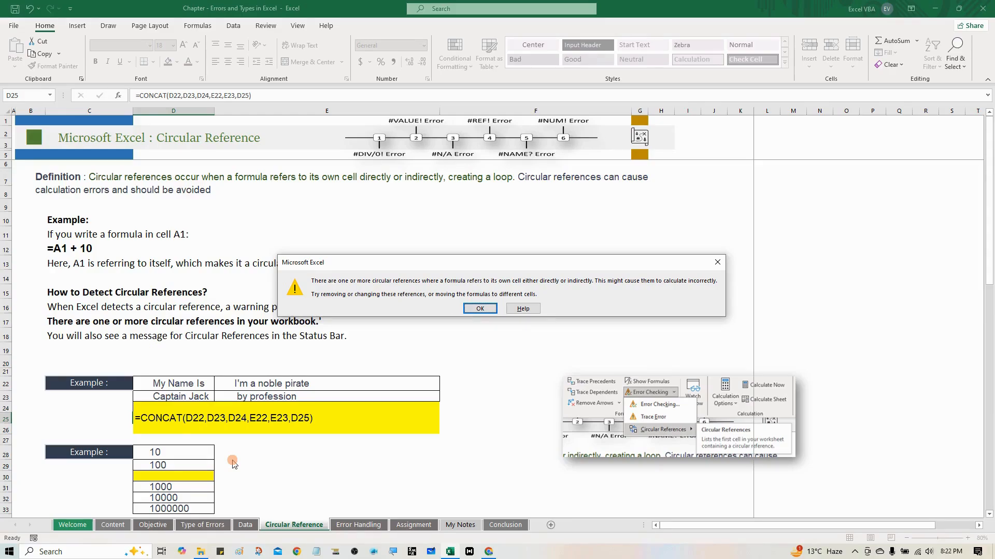
{"action": "left_click", "coordinate": [484, 311]}
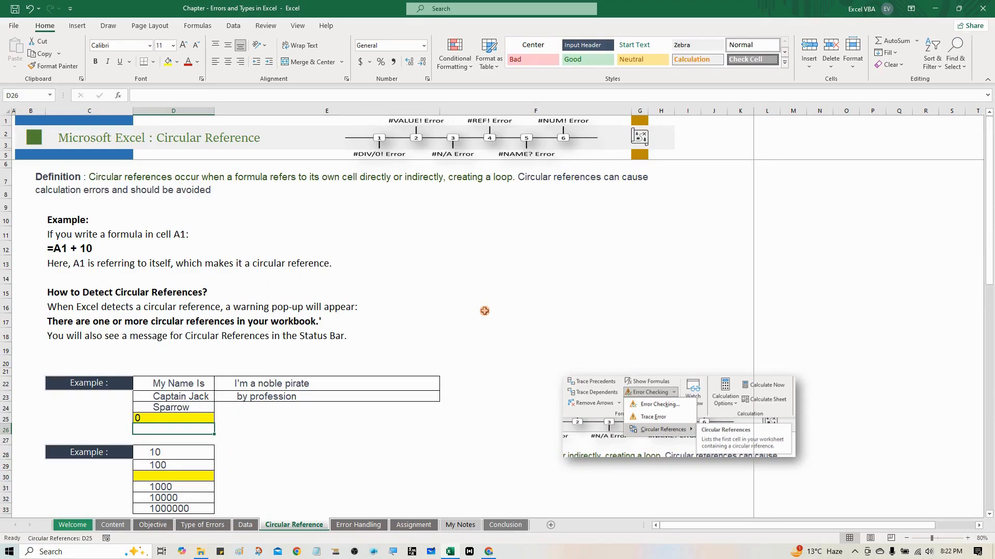
{"action": "key", "text": "Up"}
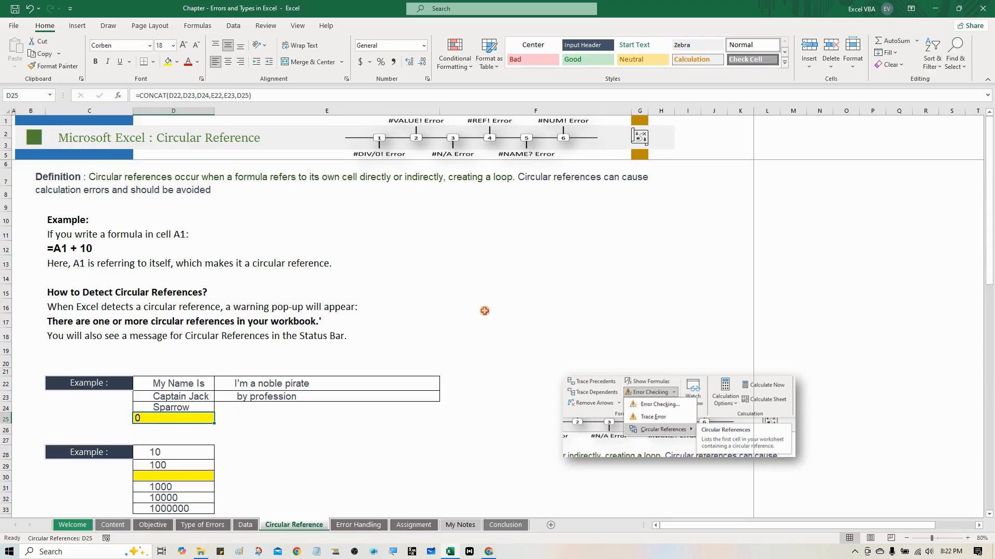
Step: Examine the second example's number list in D28:D33, including the highlighted empty cell D30
{"action": "scroll", "coordinate": [310, 393], "scroll_direction": "down", "scroll_amount": 3}
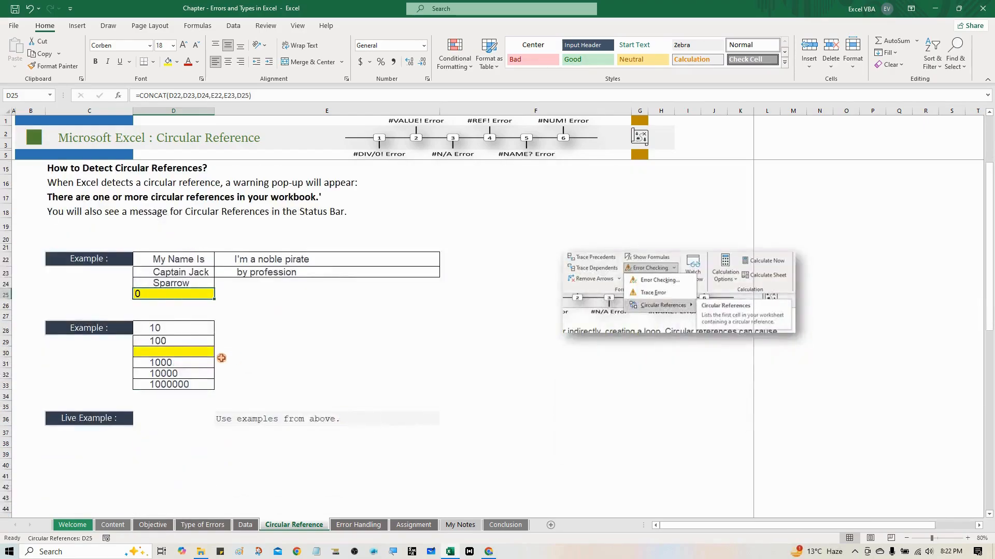
{"action": "left_click", "coordinate": [190, 352]}
{"action": "key", "text": "Up"}
{"action": "key", "text": "Up"}
{"action": "key", "text": "Up"}
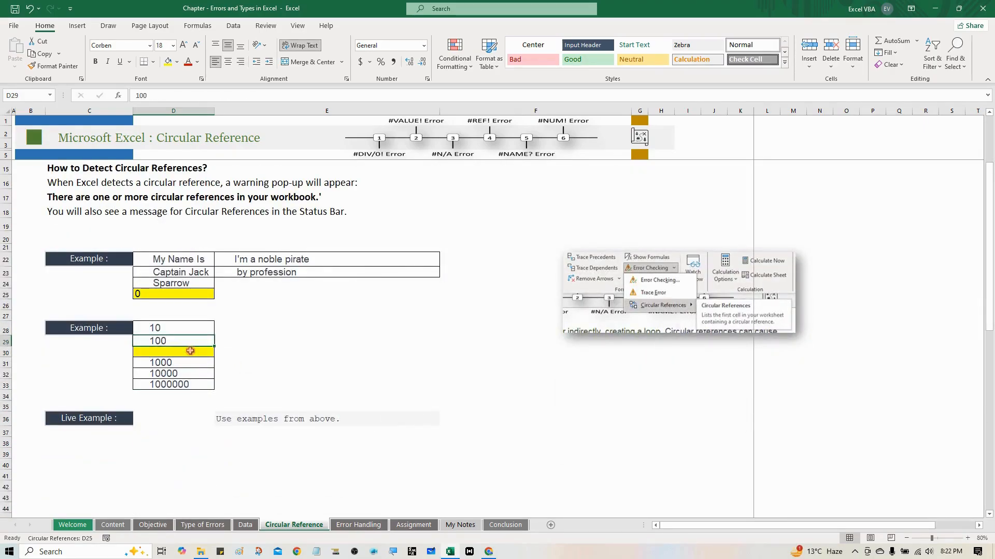
{"action": "key", "text": "Down"}
{"action": "key", "text": "shift+Down"}
{"action": "key", "text": "shift+Down"}
{"action": "key", "text": "shift+Down"}
{"action": "key", "text": "shift+Down"}
{"action": "key", "text": "shift+Down"}
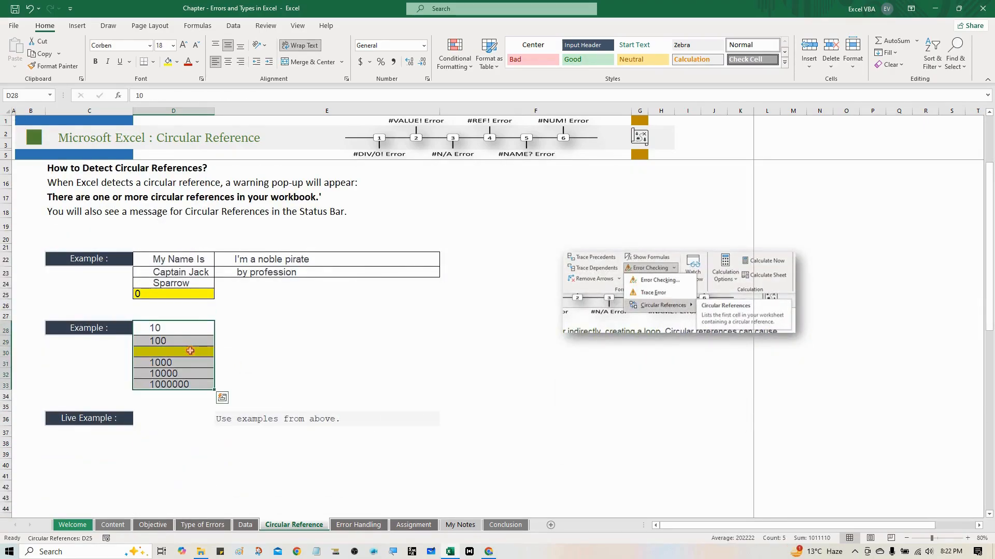
{"action": "key", "text": "Down"}
{"action": "key", "text": "Down"}
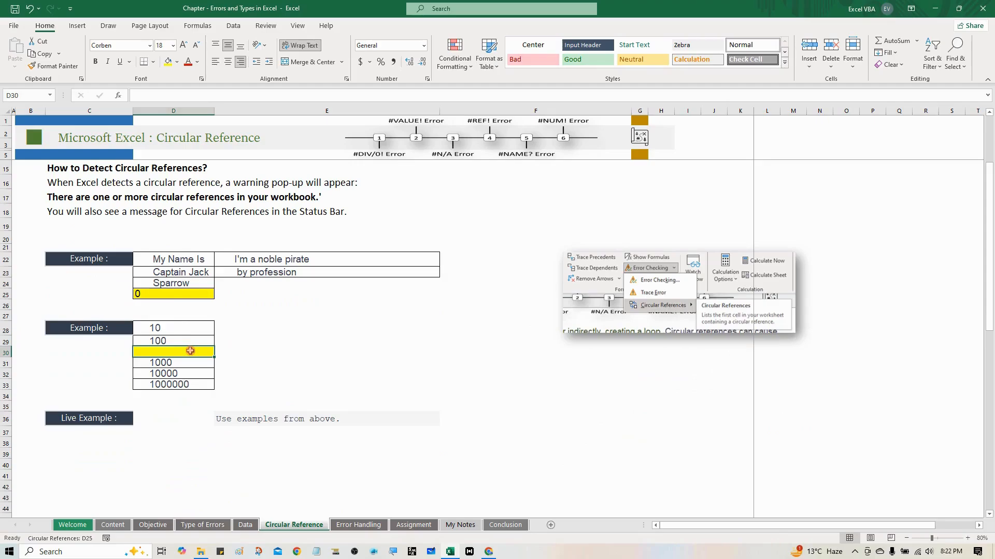
Step: Enter =SUM(D28:D33) in the highlighted cell D30 so that the summed range includes the formula's own cell
{"action": "type", "text": "="}
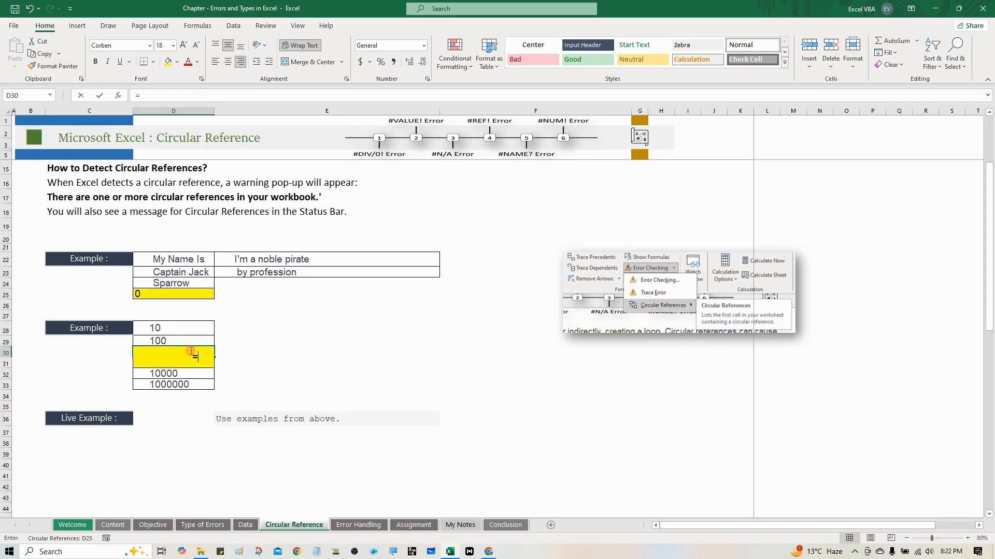
{"action": "type", "text": "SUM("}
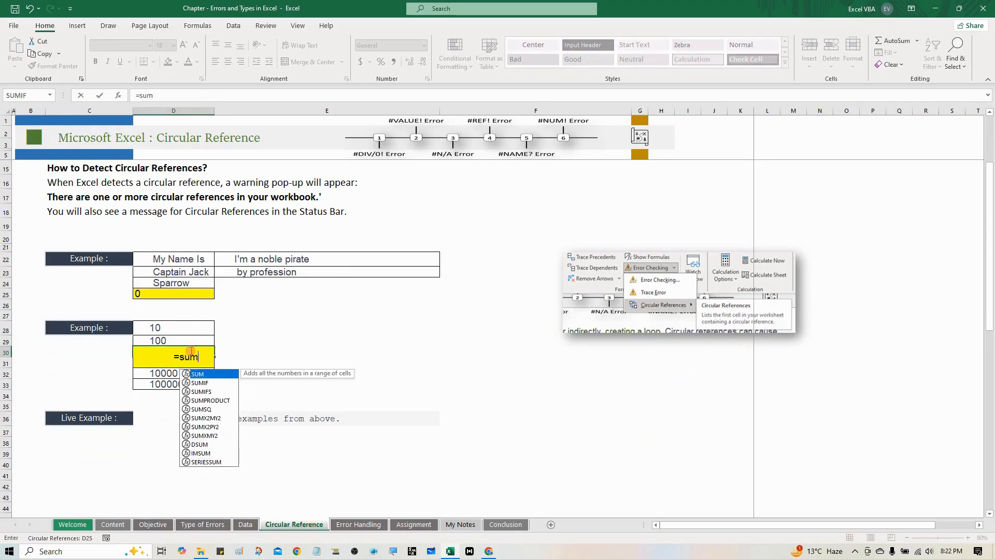
{"action": "key", "text": "Up"}
{"action": "key", "text": "Up"}
{"action": "key", "text": "shift+Down"}
{"action": "key", "text": "shift+Down"}
{"action": "key", "text": "shift+Down"}
{"action": "key", "text": "shift+Down"}
{"action": "key", "text": "shift+Down"}
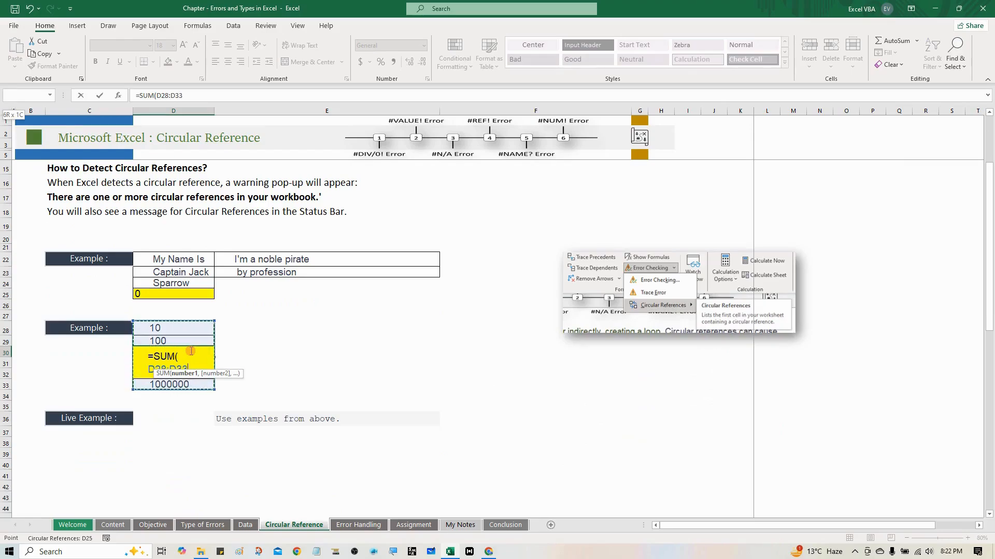
{"action": "key", "text": "ctrl+Return"}
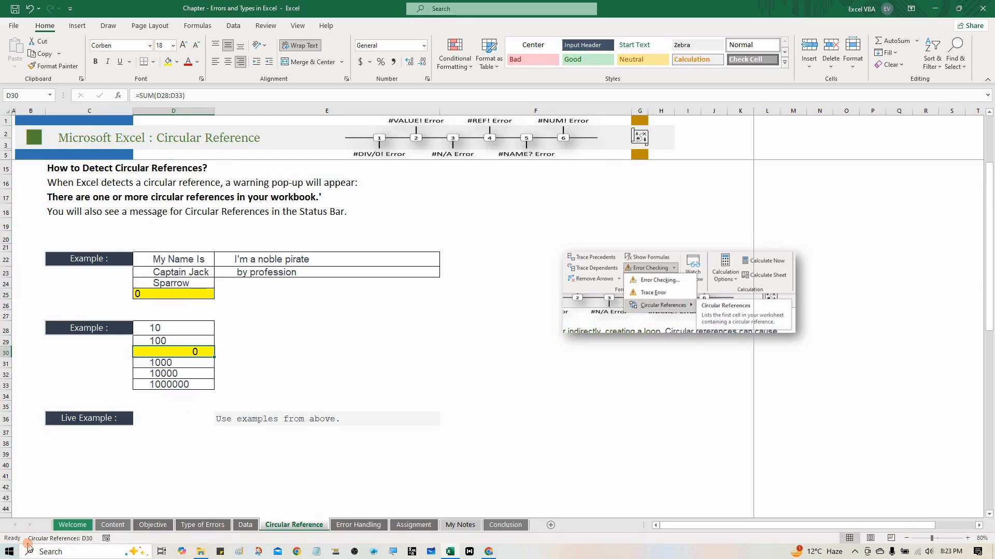
Step: Bring up the formula auditing commands for locating the sheet's circular references
{"action": "mouse_move", "coordinate": [33, 545]}
{"action": "scroll", "coordinate": [93, 363], "scroll_direction": "up", "scroll_amount": 2}
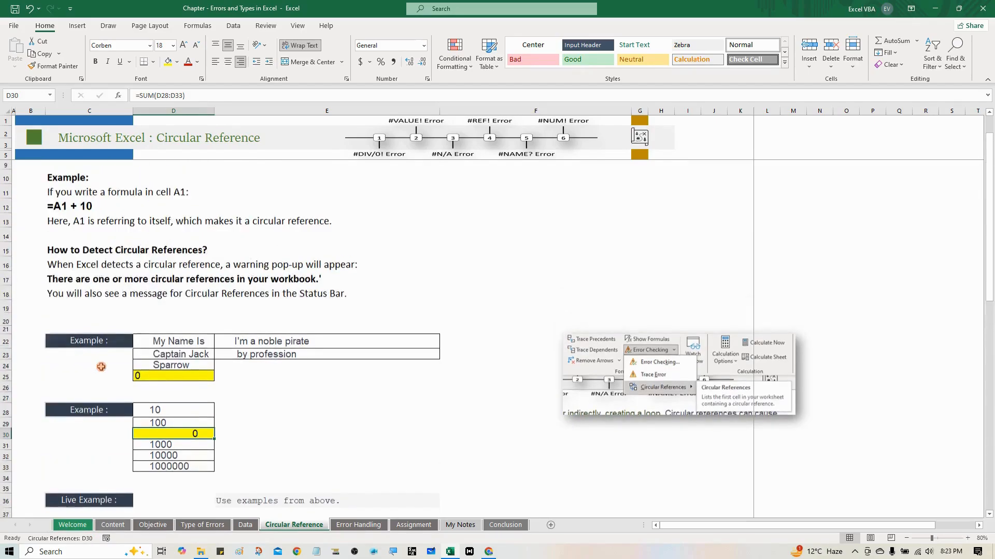
{"action": "left_click", "coordinate": [200, 28]}
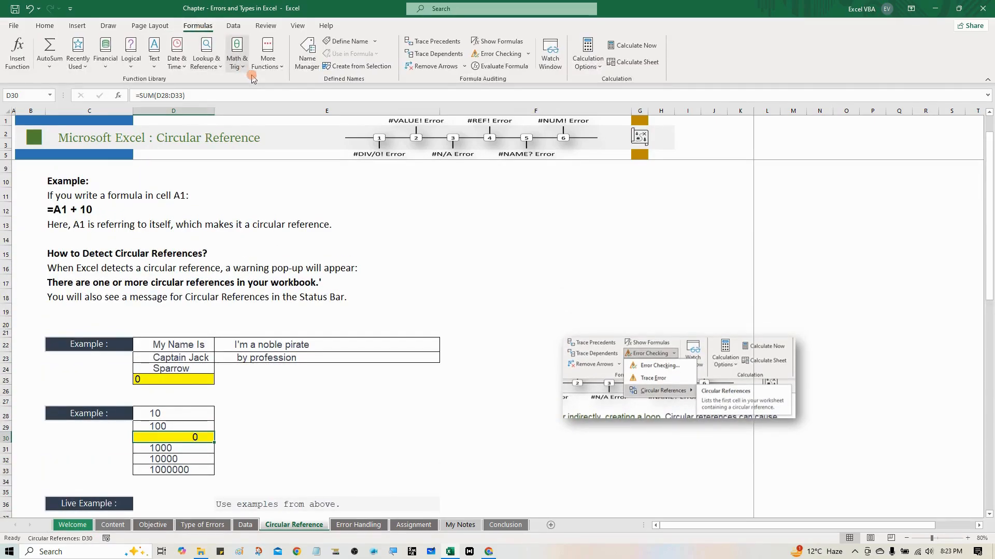